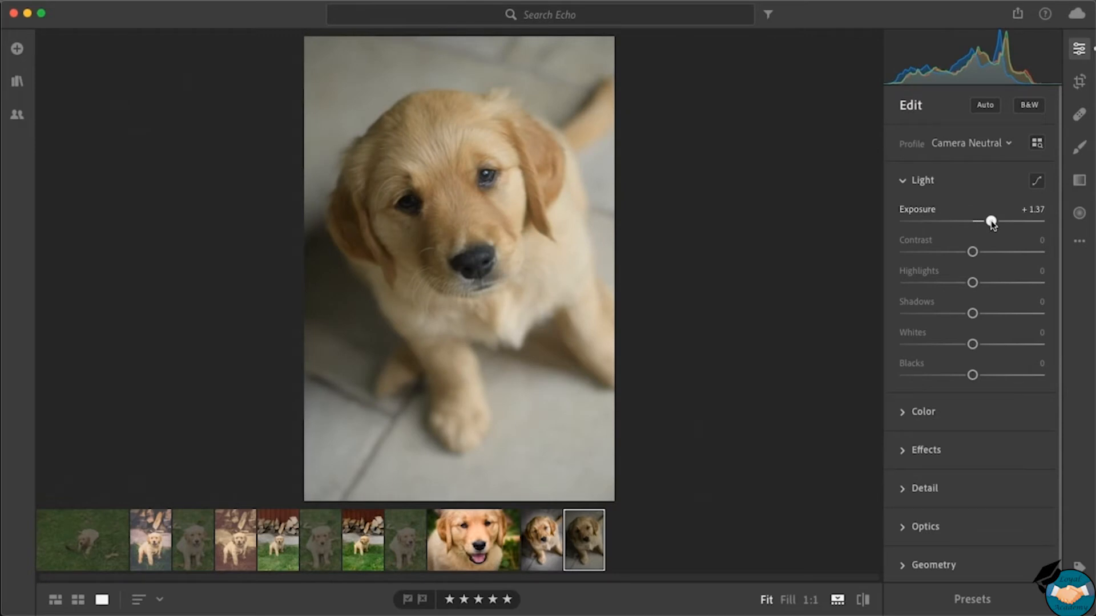
# Try several Exposure values on the puppy photo, from +2.80 down to +1.54, ending at +1.76.
pyautogui.moveTo(993, 223); pyautogui.dragTo(1011, 222)
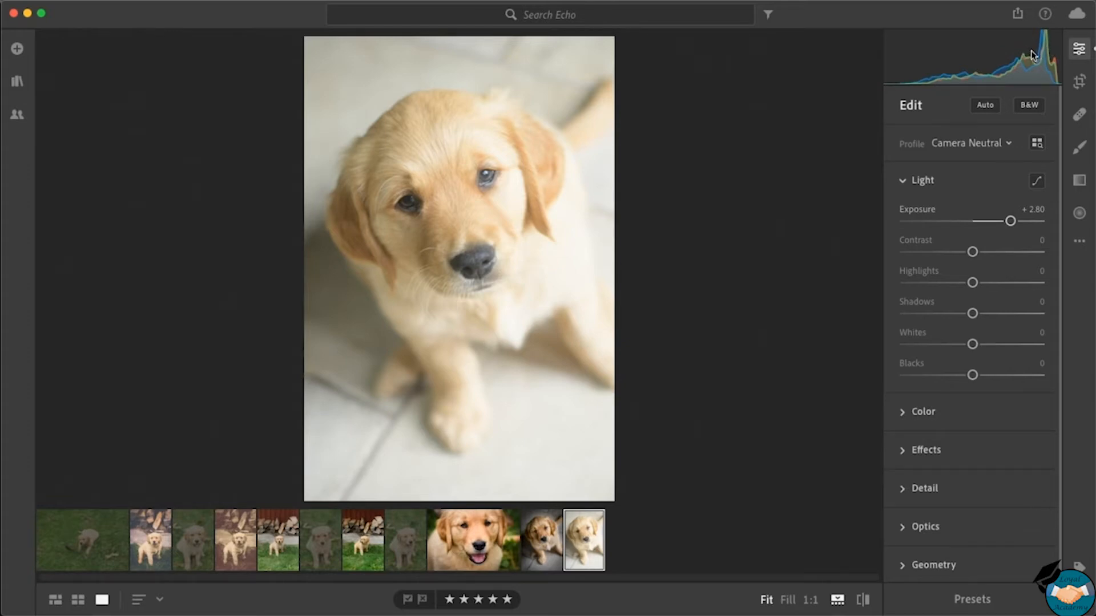
pyautogui.moveTo(1019, 224); pyautogui.dragTo(1018, 225)
pyautogui.moveTo(1010, 223); pyautogui.dragTo(993, 223)
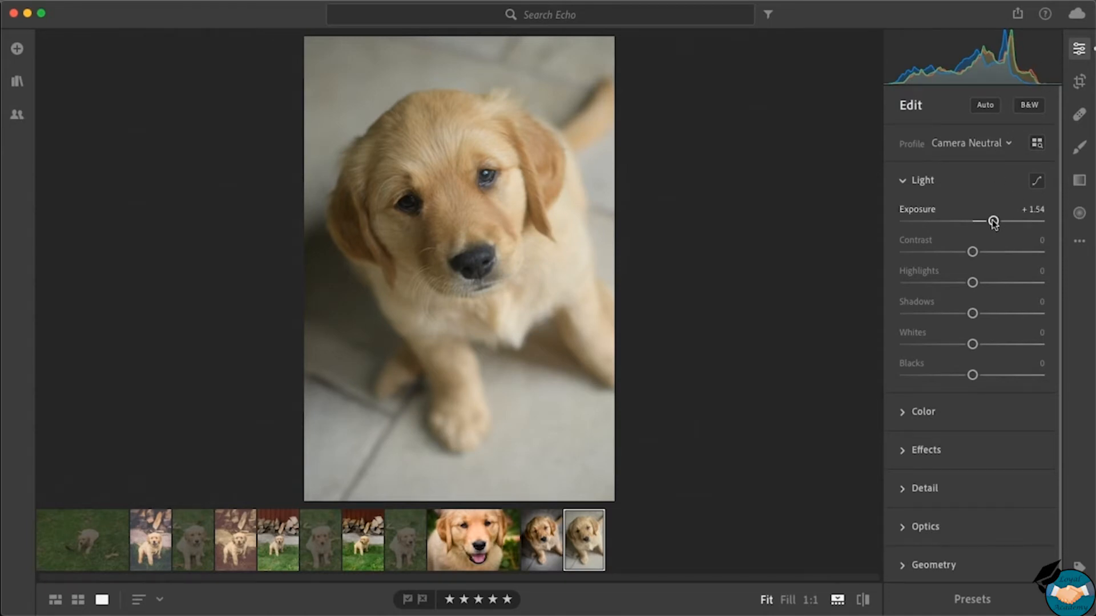
pyautogui.moveTo(993, 223); pyautogui.dragTo(1005, 226)
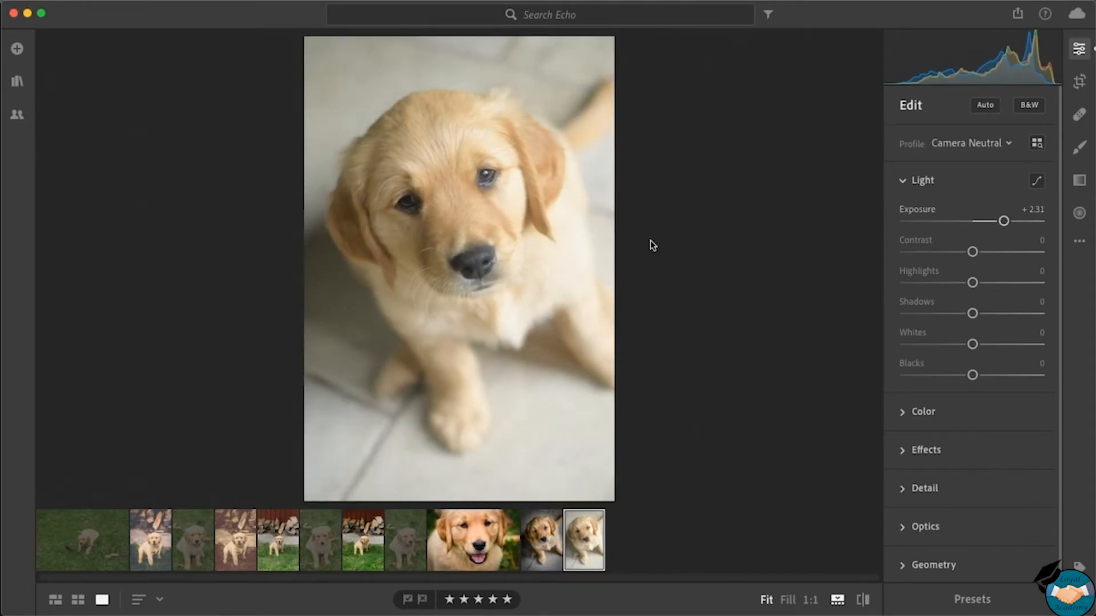
pyautogui.moveTo(1005, 221); pyautogui.dragTo(998, 222)
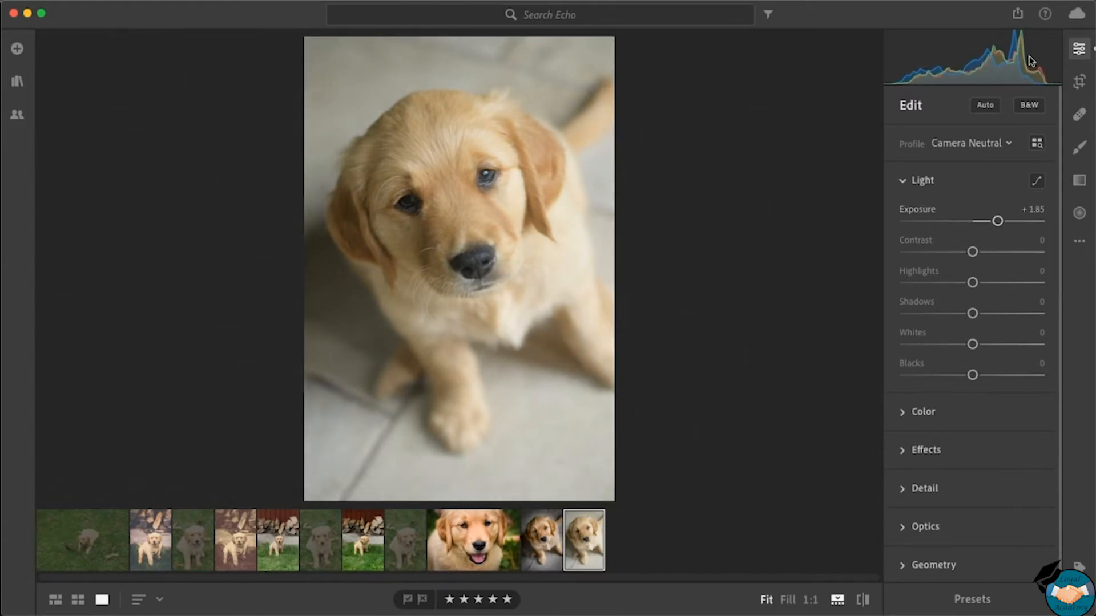
pyautogui.moveTo(997, 222); pyautogui.dragTo(995, 222)
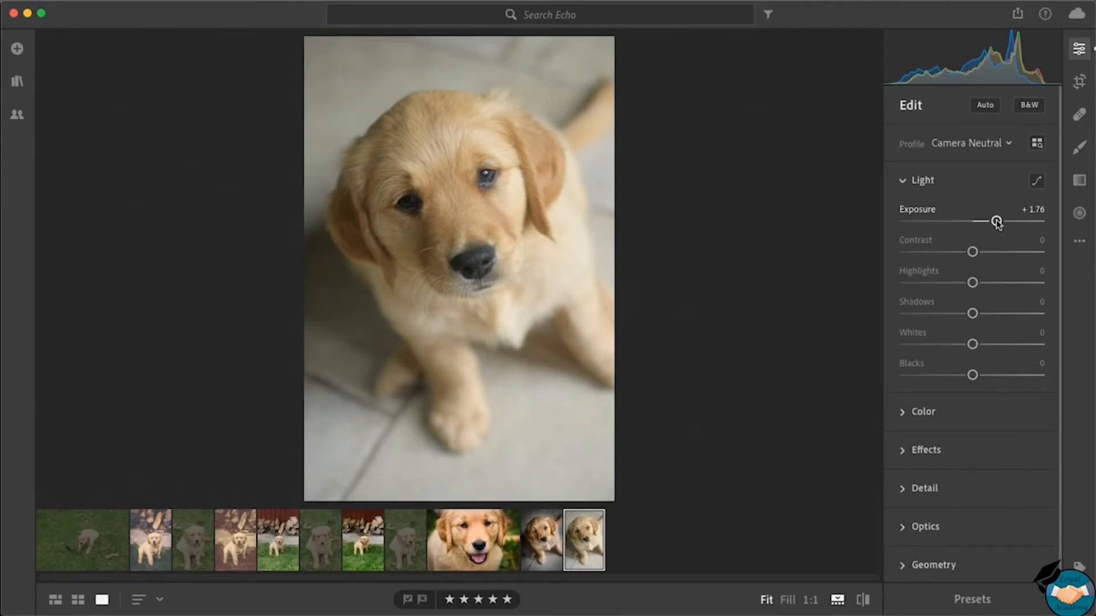
# Check highlight clipping with Exposure raised to +4.40, and settle the photo's Exposure at +0.96.
pyautogui.press('alt')
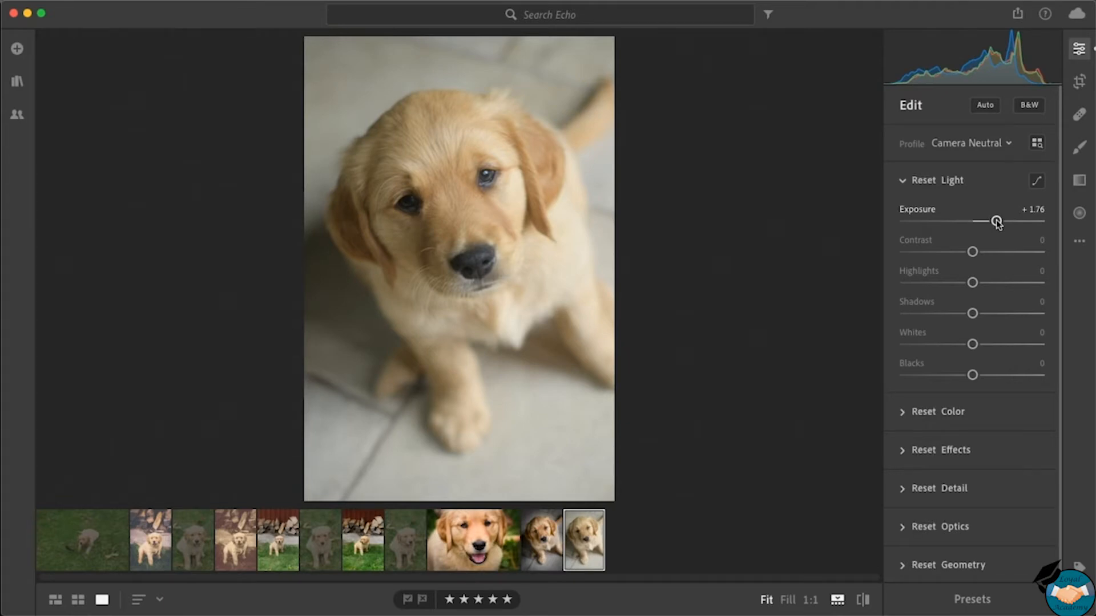
pyautogui.moveTo(996, 224); pyautogui.dragTo(1032, 224)
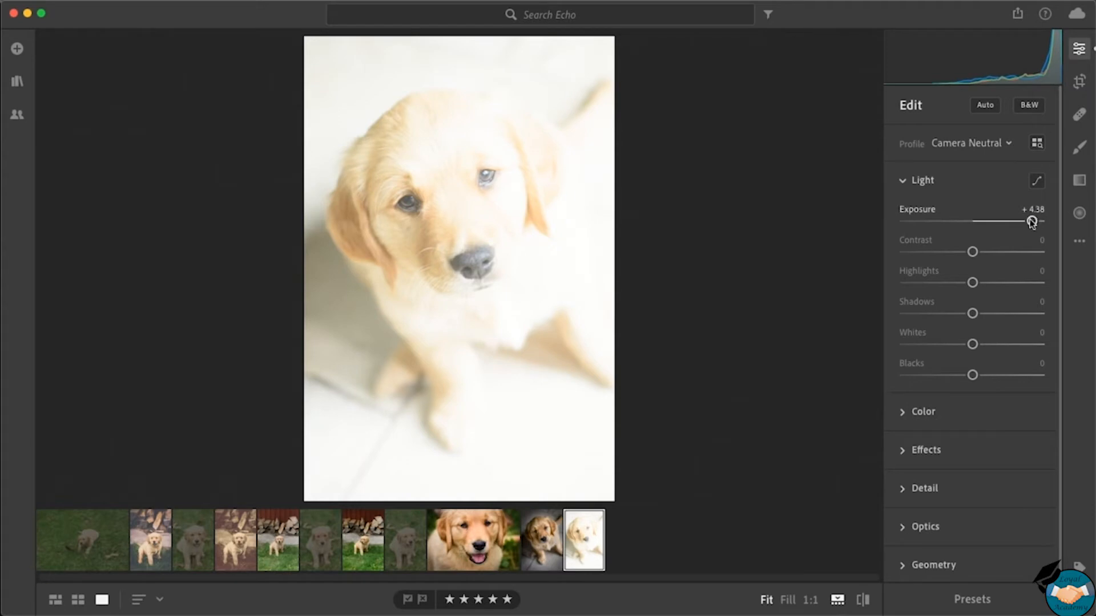
pyautogui.press('alt')
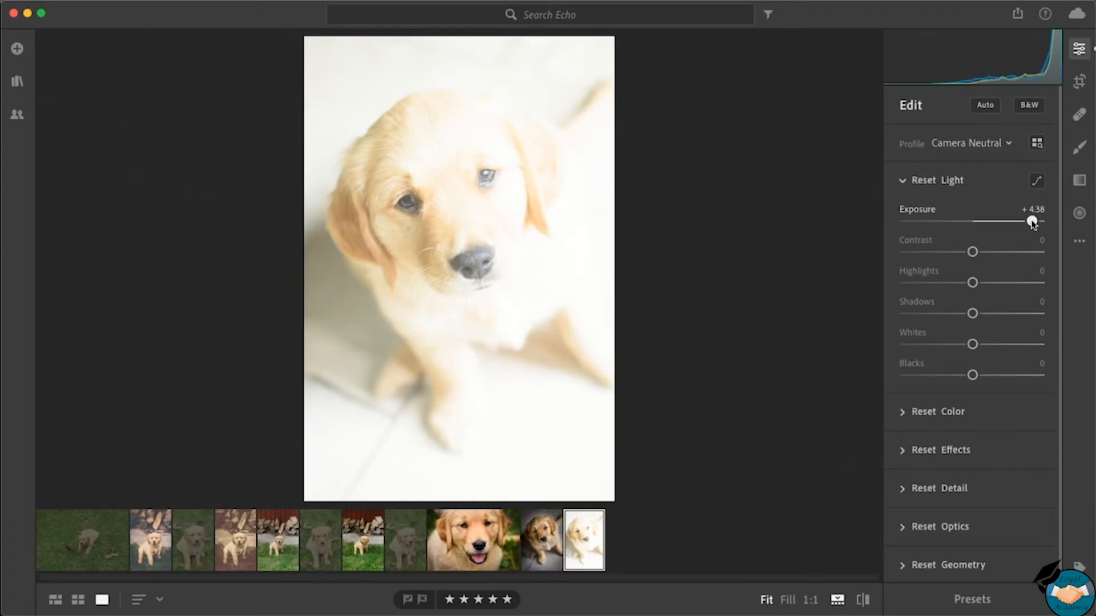
pyautogui.moveTo(1032, 224); pyautogui.dragTo(1033, 225)
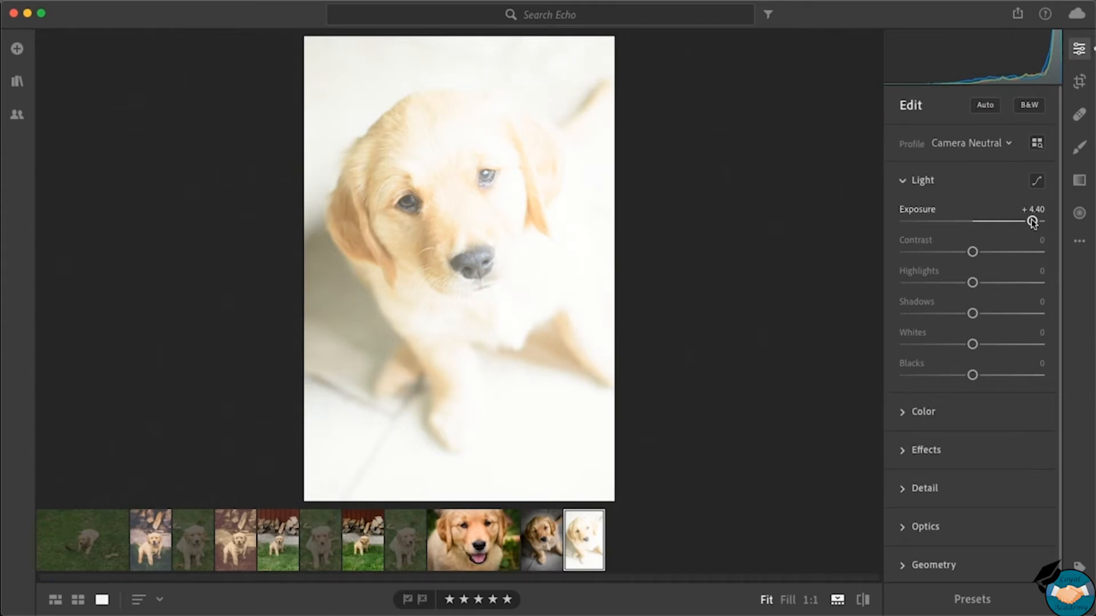
pyautogui.moveTo(1033, 223); pyautogui.dragTo(985, 226)
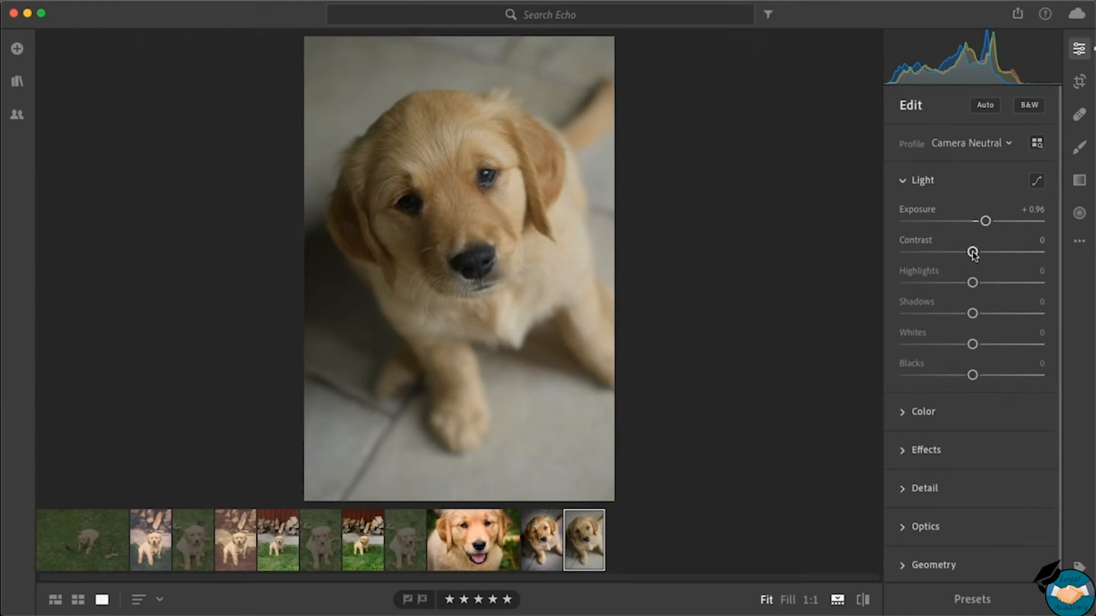
# View the tonal ranges on the Tone Curve and test Highlights between +100 and −75, leaving it at −75.
pyautogui.click(1037, 181)
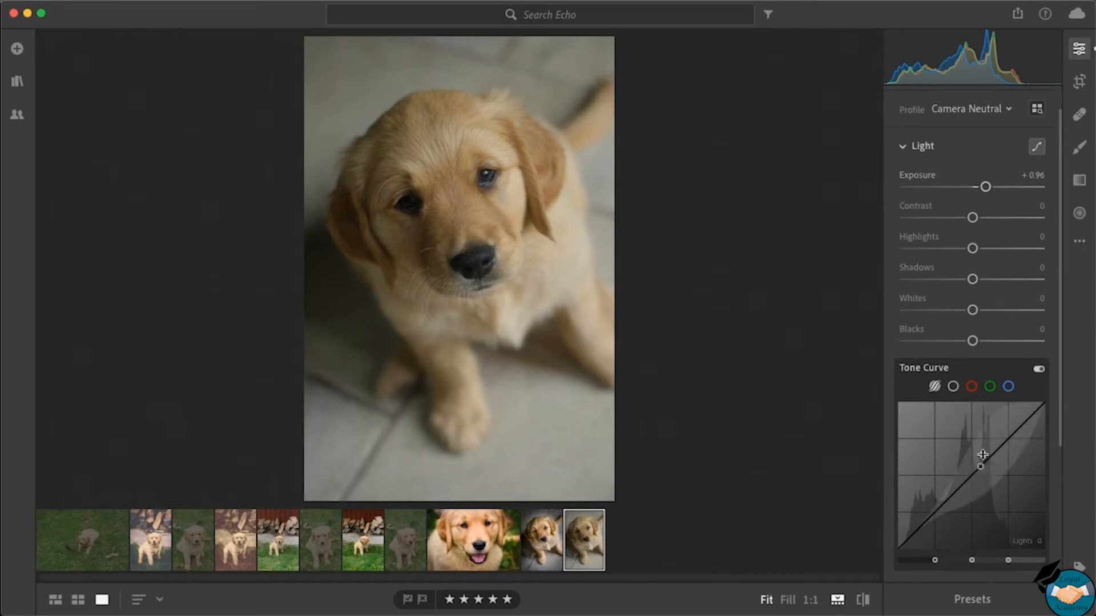
pyautogui.click(1037, 149)
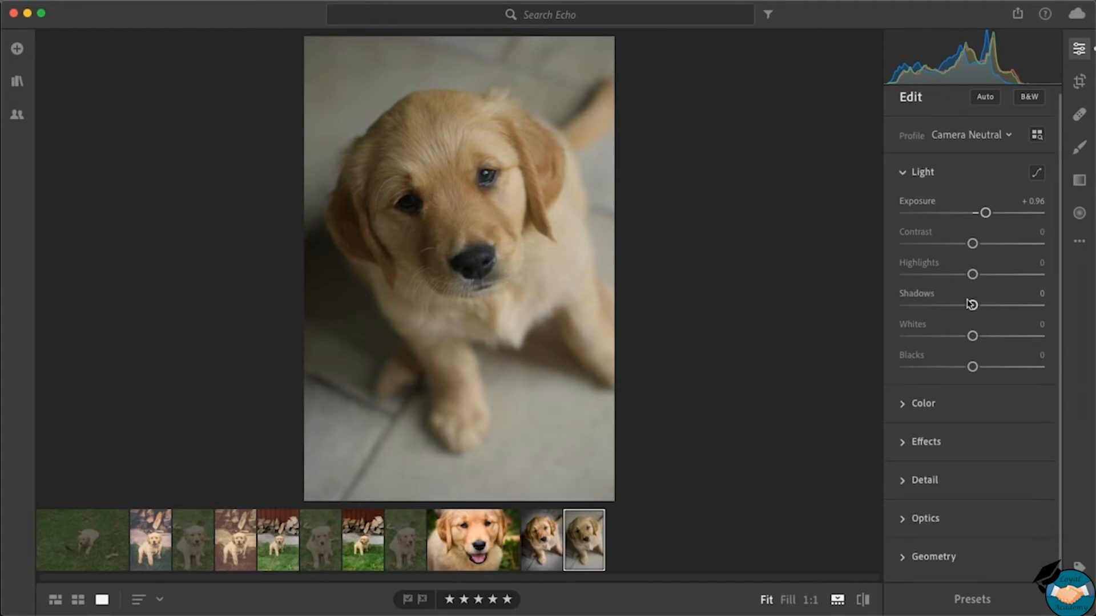
pyautogui.moveTo(972, 274); pyautogui.dragTo(1040, 274)
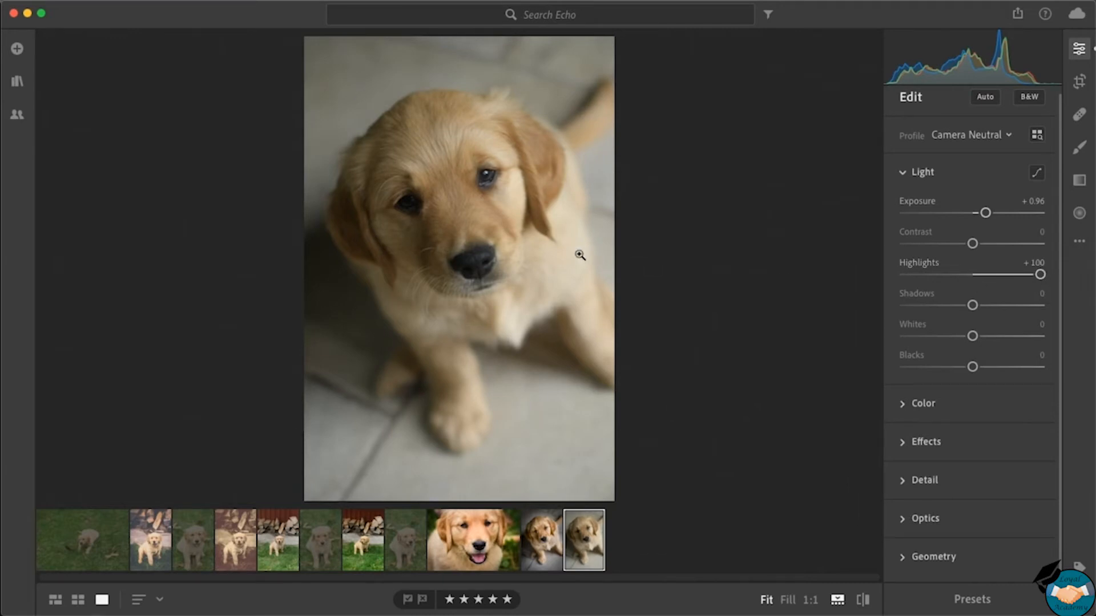
pyautogui.moveTo(1040, 274); pyautogui.dragTo(922, 275)
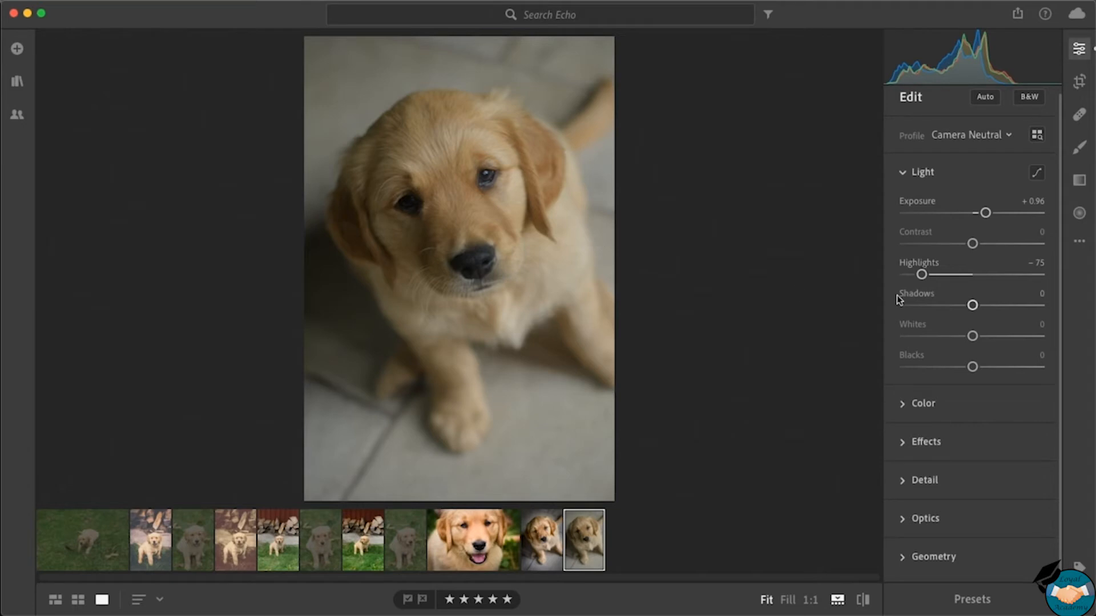
pyautogui.click(1037, 175)
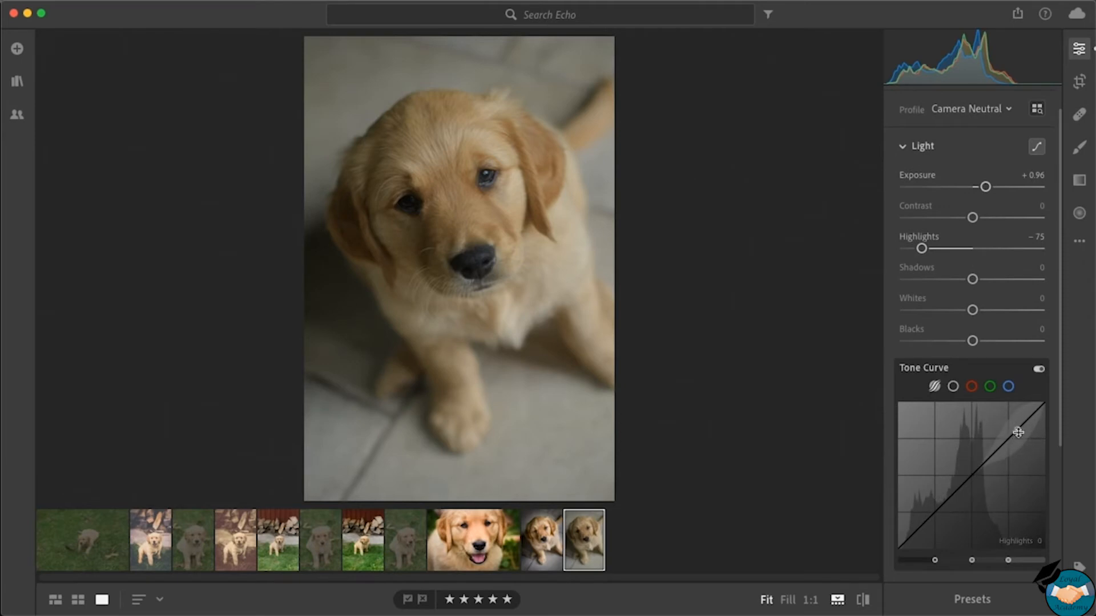
pyautogui.click(1035, 147)
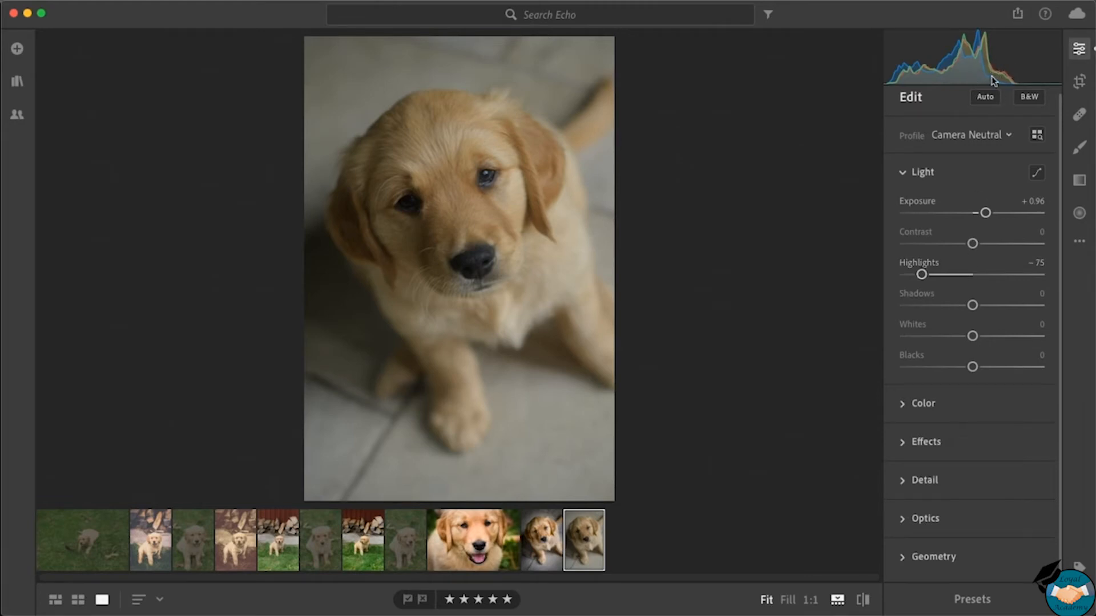
pyautogui.moveTo(922, 275); pyautogui.dragTo(967, 276)
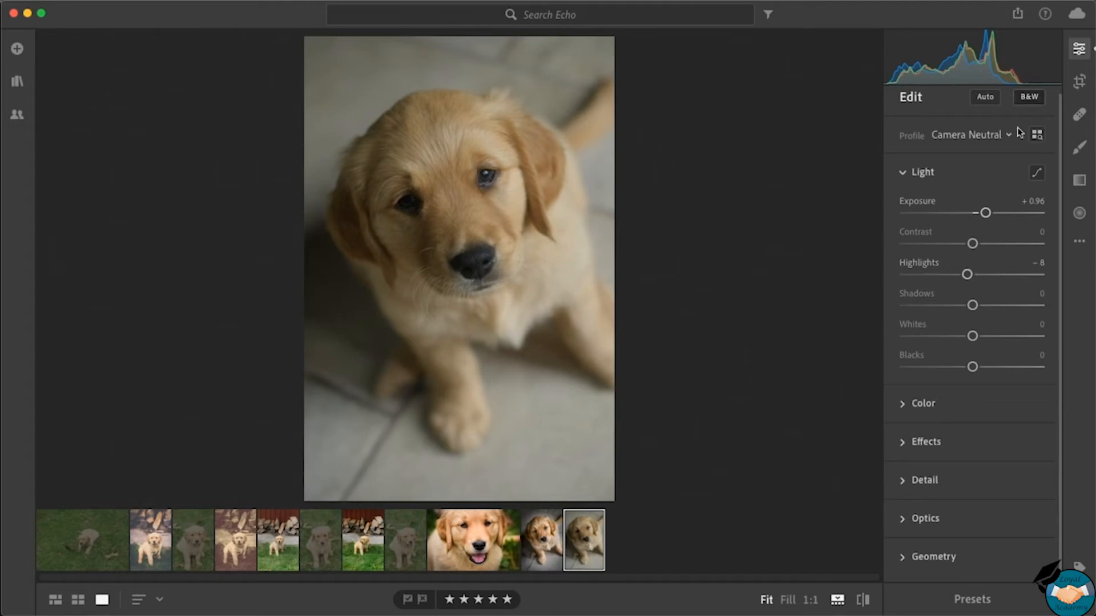
pyautogui.moveTo(969, 276); pyautogui.dragTo(922, 276)
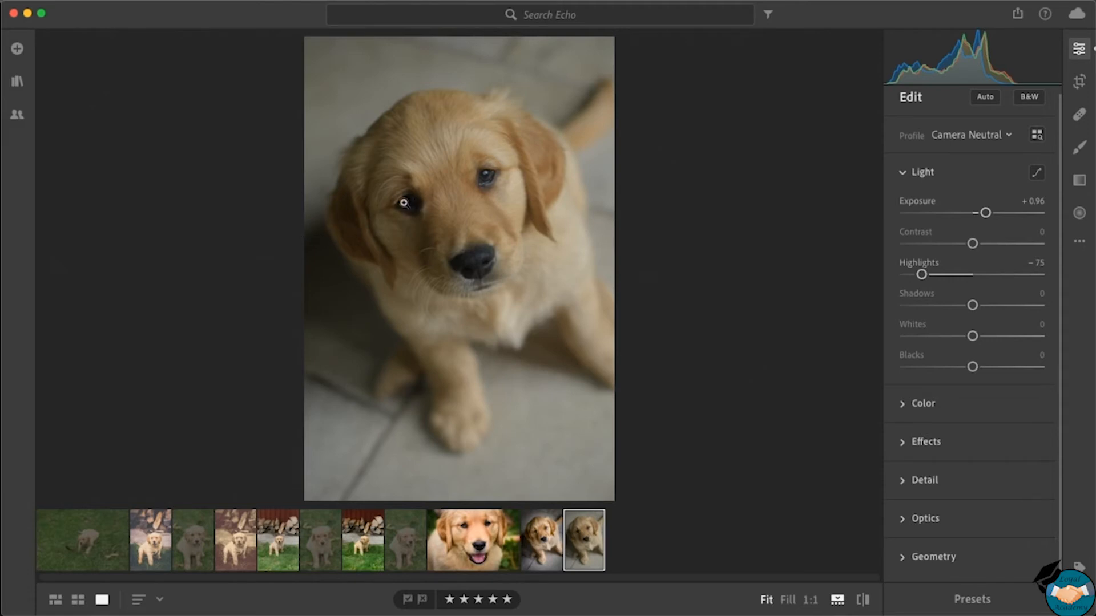
# Inspect the puppy's darker eye at 1:1, return to the full view and raise Shadows to +65.
pyautogui.click(403, 202)
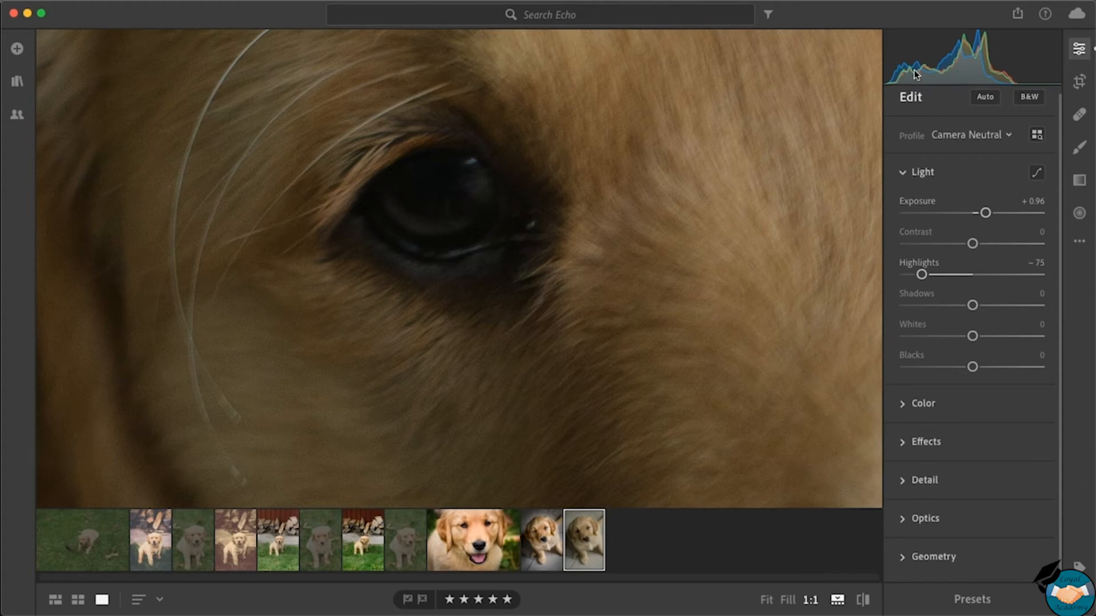
pyautogui.click(794, 229)
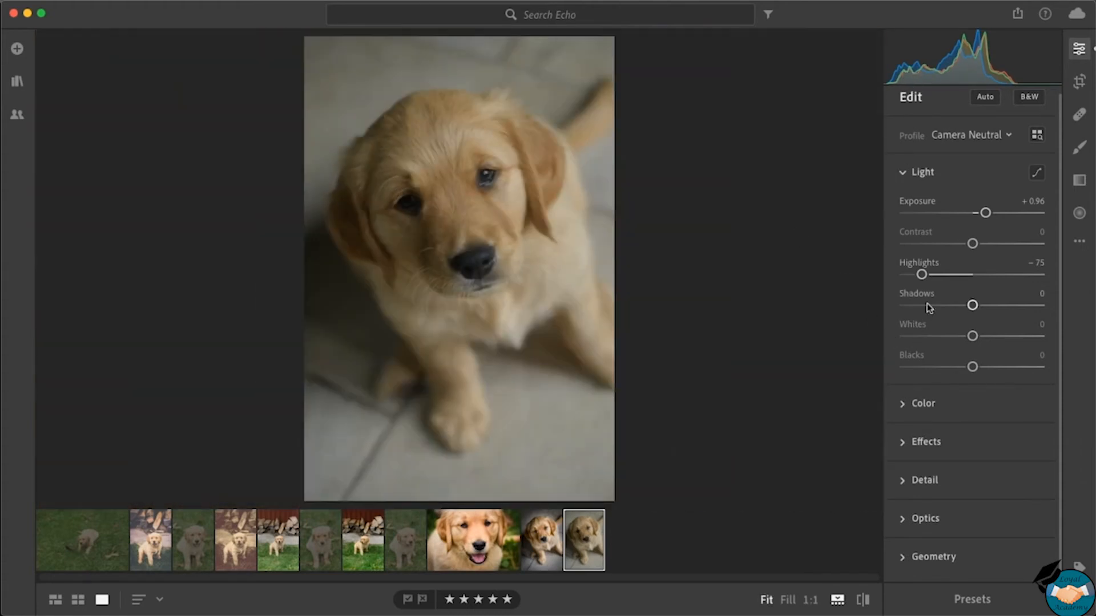
pyautogui.moveTo(972, 306); pyautogui.dragTo(994, 308)
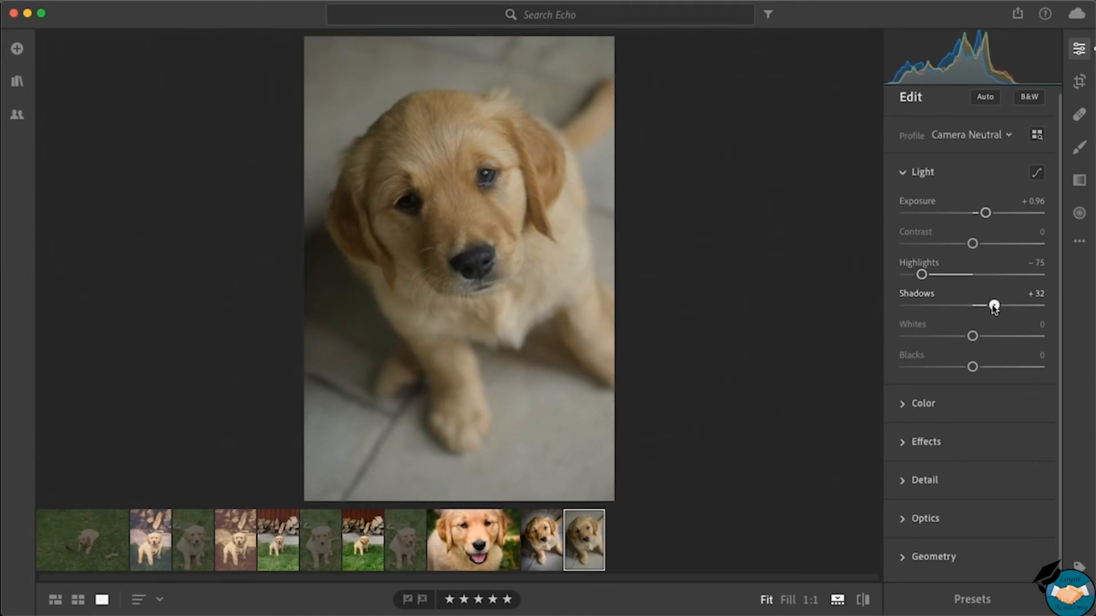
pyautogui.moveTo(995, 308); pyautogui.dragTo(1017, 310)
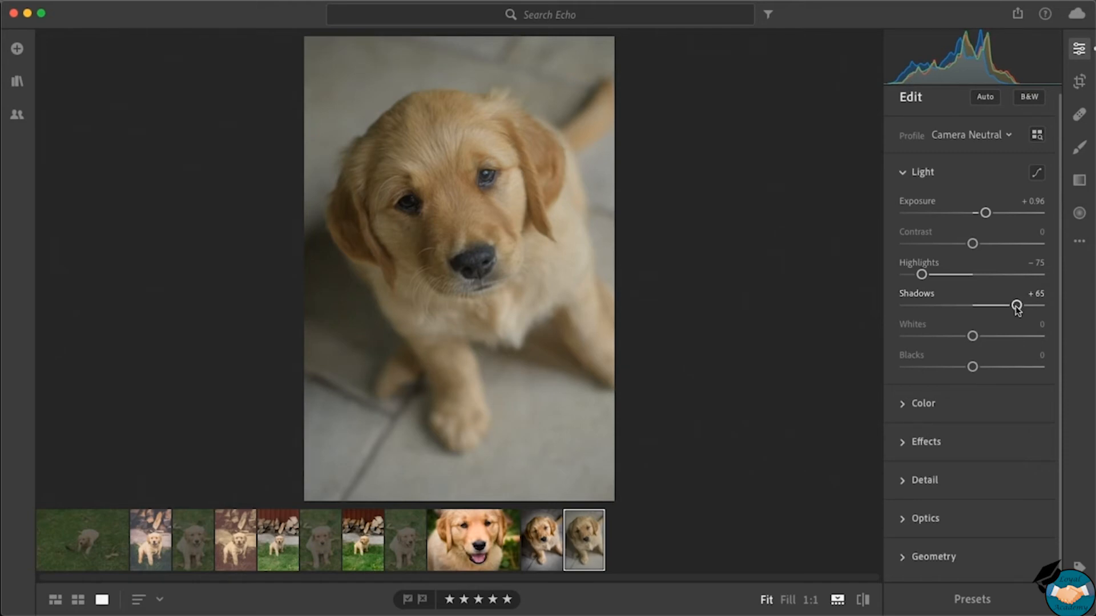
pyautogui.moveTo(1016, 307)
pyautogui.mouseDown()
pyautogui.moveTo(989, 308)
pyautogui.moveTo(1017, 308)
pyautogui.mouseUp()
# Compare strongly lowered and raised Whites on the photo, and set Whites to +21.
pyautogui.moveTo(973, 336); pyautogui.dragTo(920, 339)
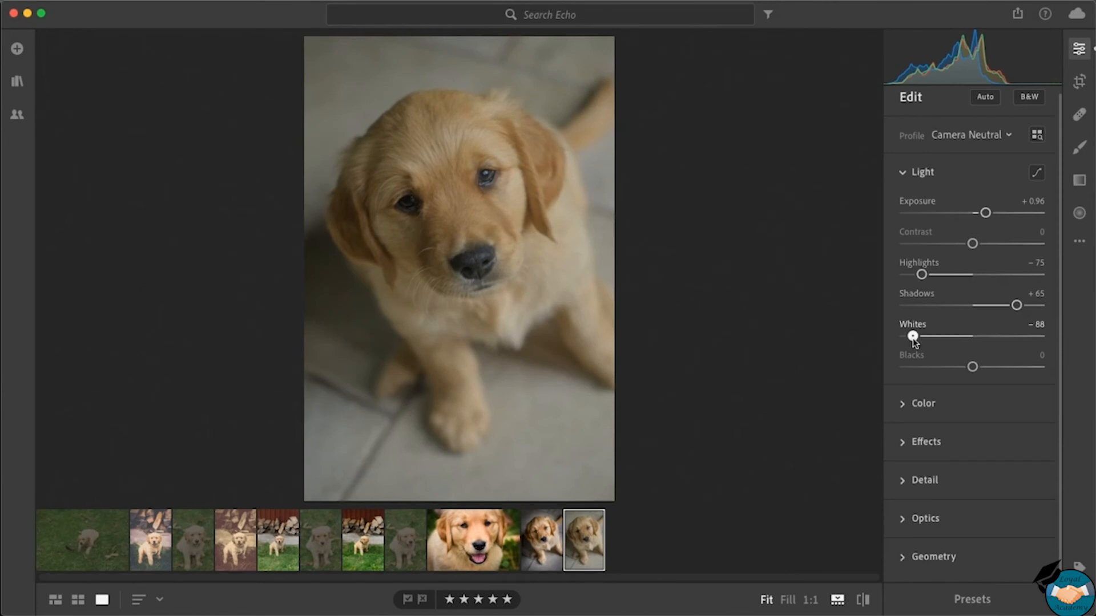
pyautogui.moveTo(913, 340); pyautogui.dragTo(906, 341)
pyautogui.moveTo(907, 341); pyautogui.dragTo(1010, 342)
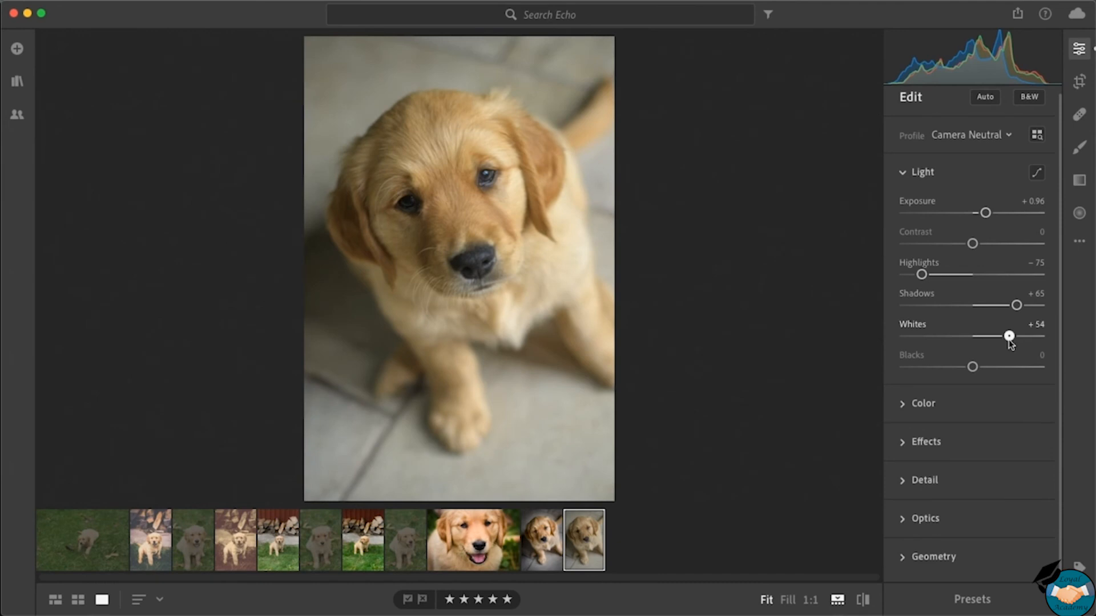
pyautogui.moveTo(1009, 341)
pyautogui.mouseDown()
pyautogui.moveTo(975, 347)
pyautogui.moveTo(1036, 339)
pyautogui.moveTo(1008, 341)
pyautogui.mouseUp()
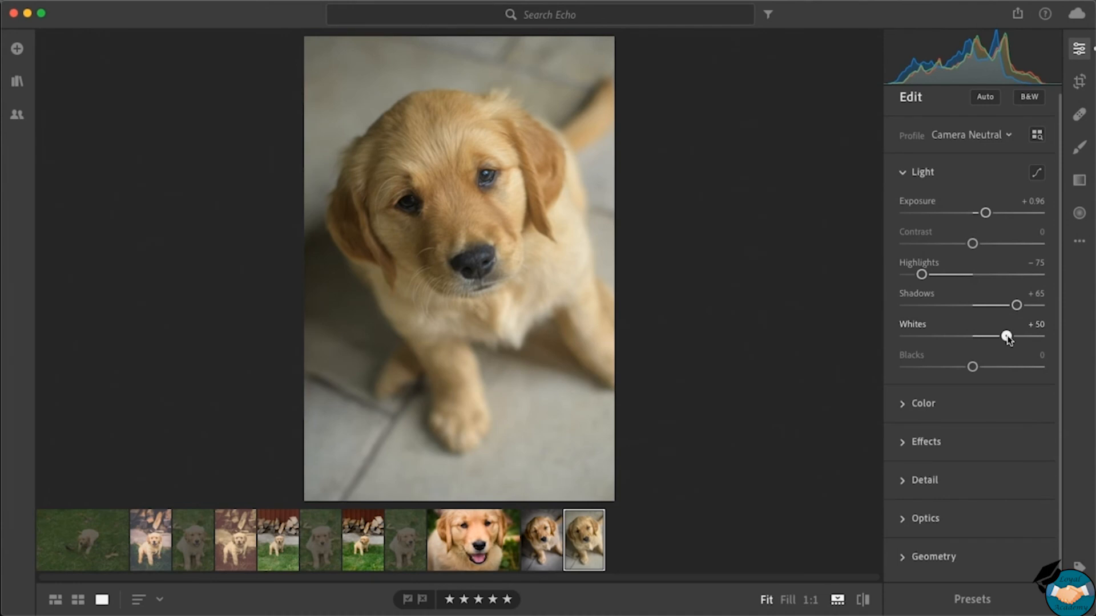
pyautogui.moveTo(1007, 338)
pyautogui.mouseDown()
pyautogui.moveTo(1037, 337)
pyautogui.moveTo(988, 340)
pyautogui.mouseUp()
# Set Blacks to −10 after checking shadow clipping with the clipping preview at −35.
pyautogui.press('alt')
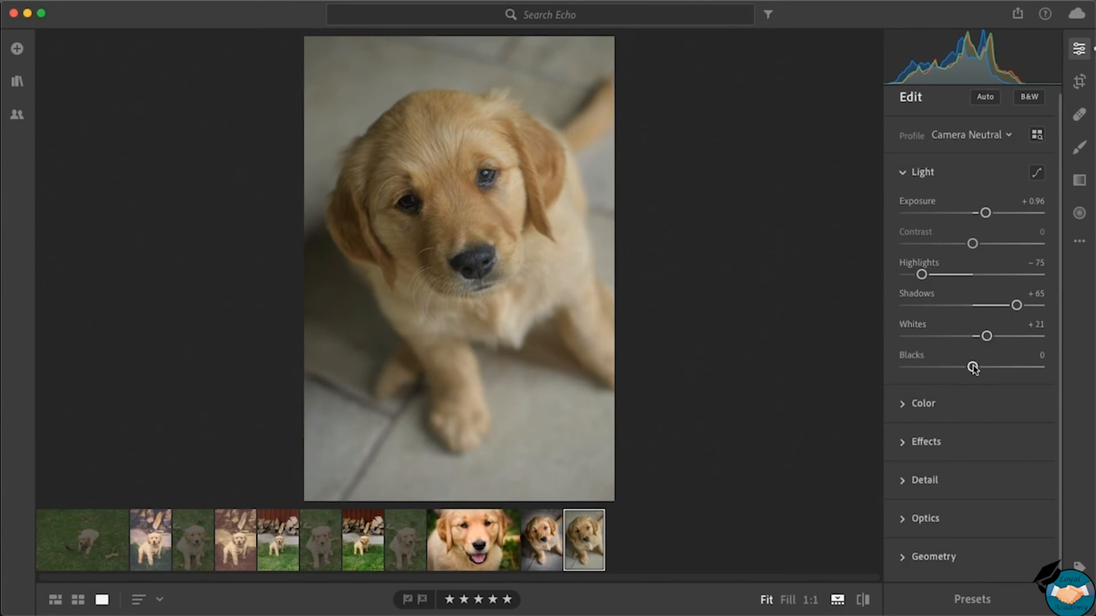
pyautogui.moveTo(973, 368); pyautogui.dragTo(949, 370)
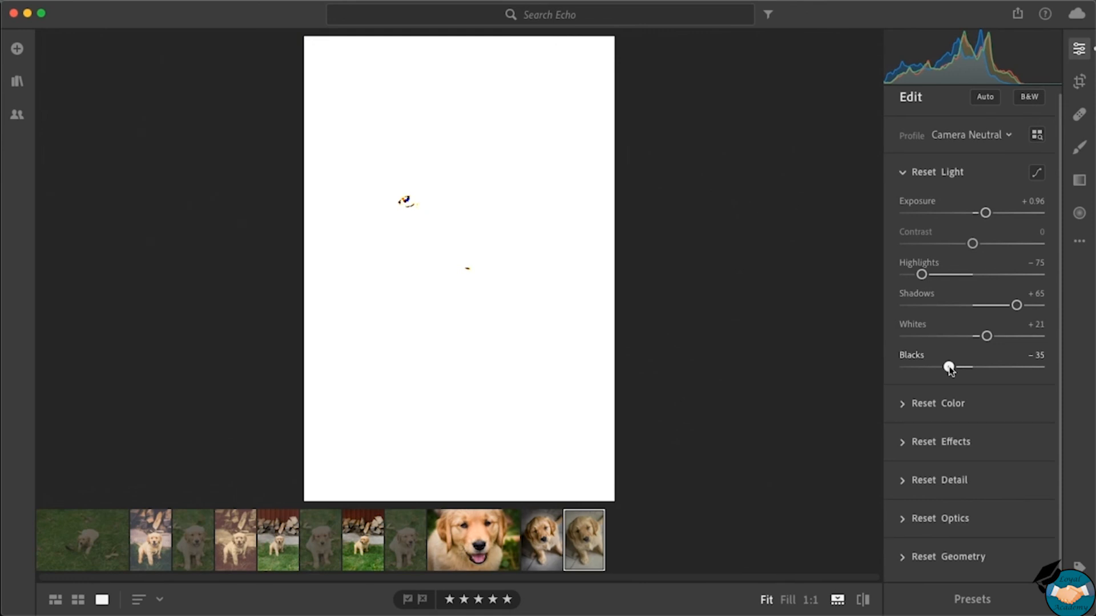
pyautogui.moveTo(949, 369)
pyautogui.mouseDown()
pyautogui.moveTo(970, 369)
pyautogui.moveTo(909, 370)
pyautogui.moveTo(1019, 367)
pyautogui.moveTo(960, 369)
pyautogui.mouseUp()
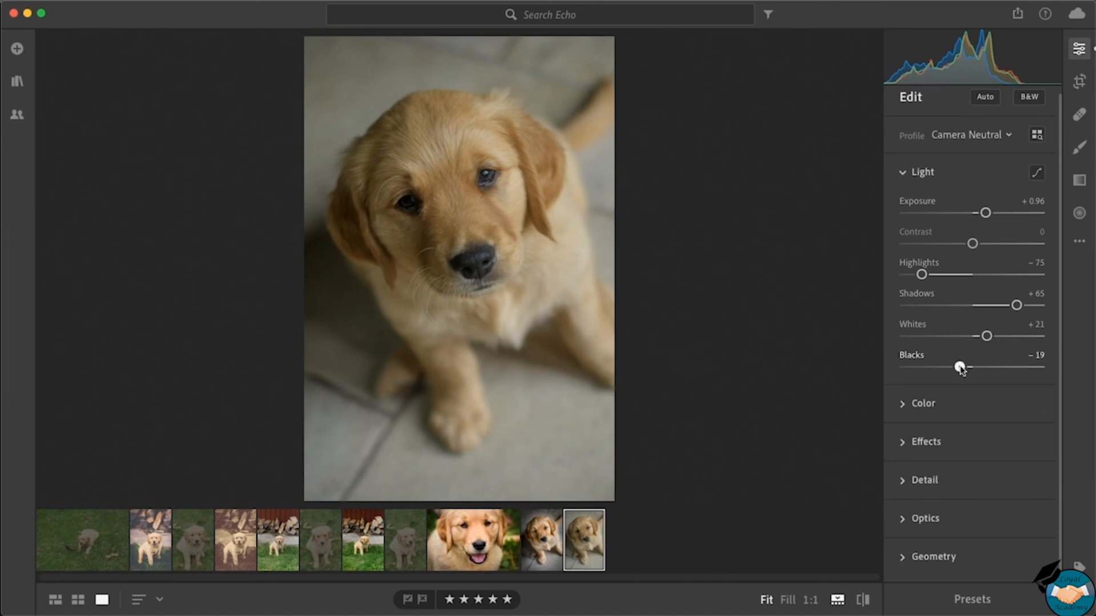
pyautogui.moveTo(961, 368); pyautogui.dragTo(965, 370)
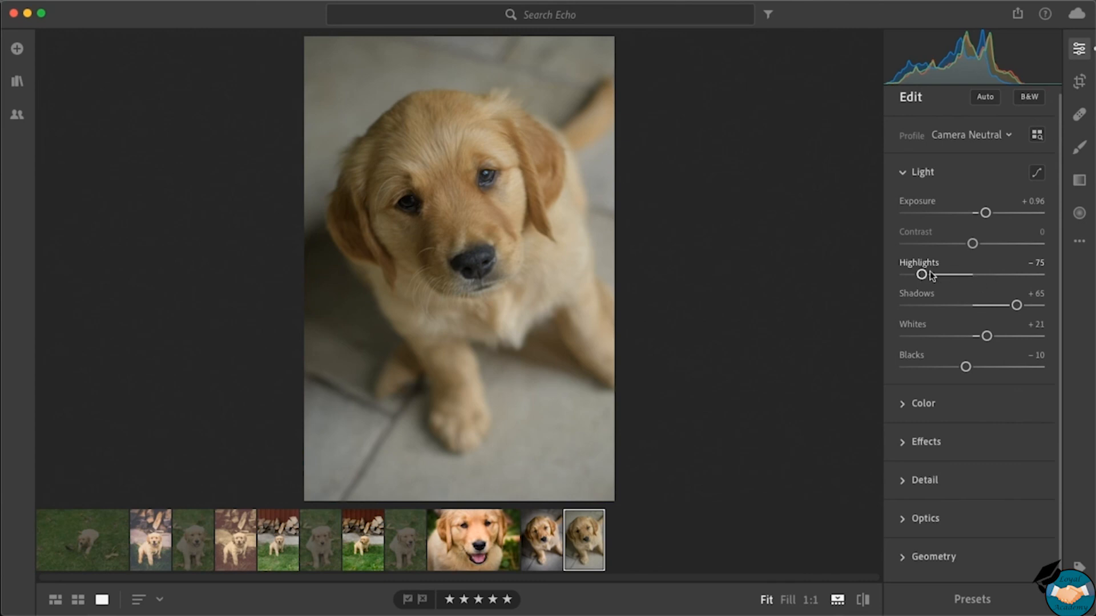
# Rebalance the photo's light by setting Highlights to −50, Shadows to +35 and Whites to +36.
pyautogui.moveTo(930, 276)
pyautogui.mouseDown()
pyautogui.moveTo(957, 276)
pyautogui.moveTo(923, 276)
pyautogui.moveTo(941, 279)
pyautogui.mouseUp()
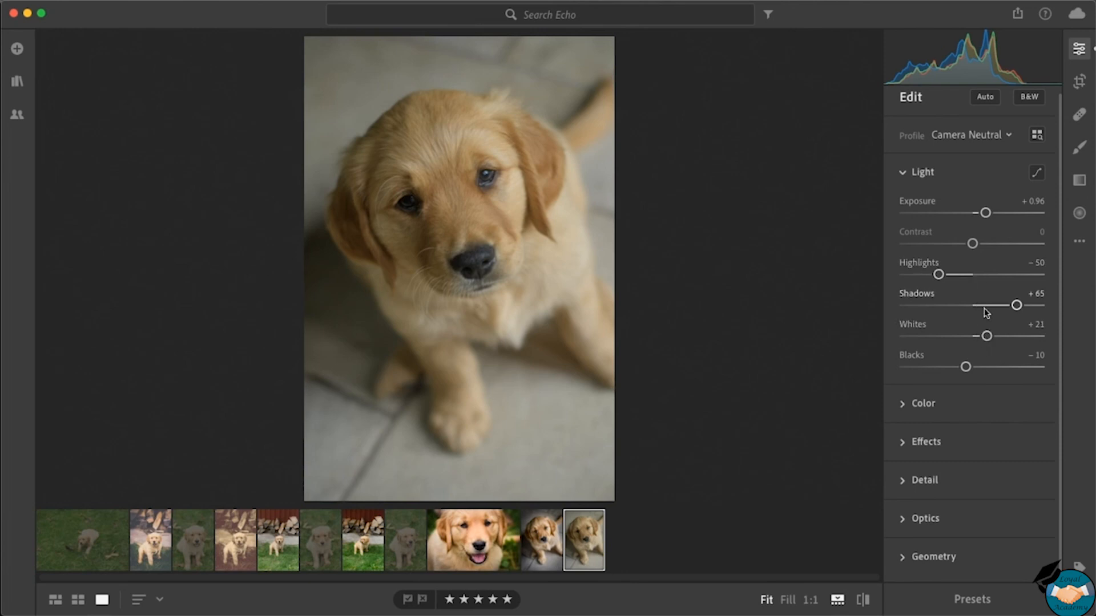
pyautogui.moveTo(1016, 305); pyautogui.dragTo(1005, 306)
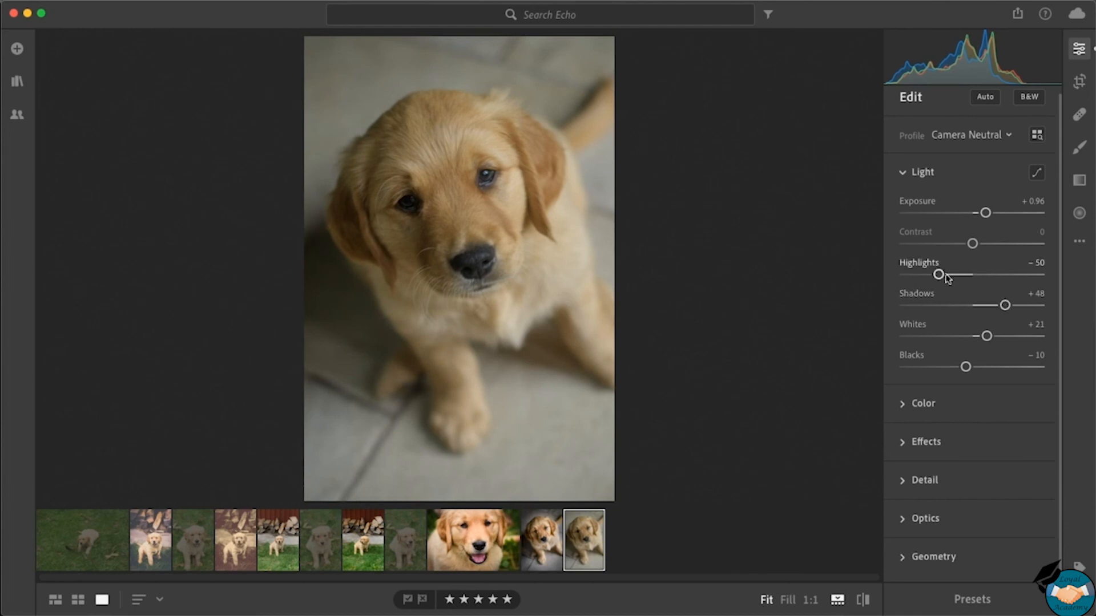
pyautogui.moveTo(938, 274); pyautogui.dragTo(939, 275)
pyautogui.moveTo(1004, 306); pyautogui.dragTo(996, 338)
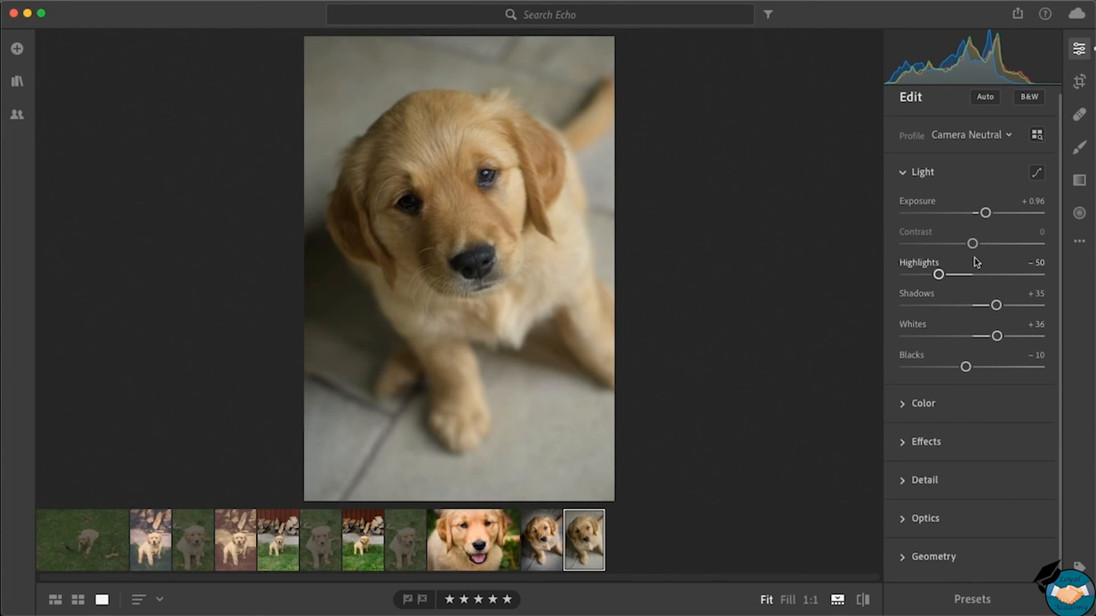